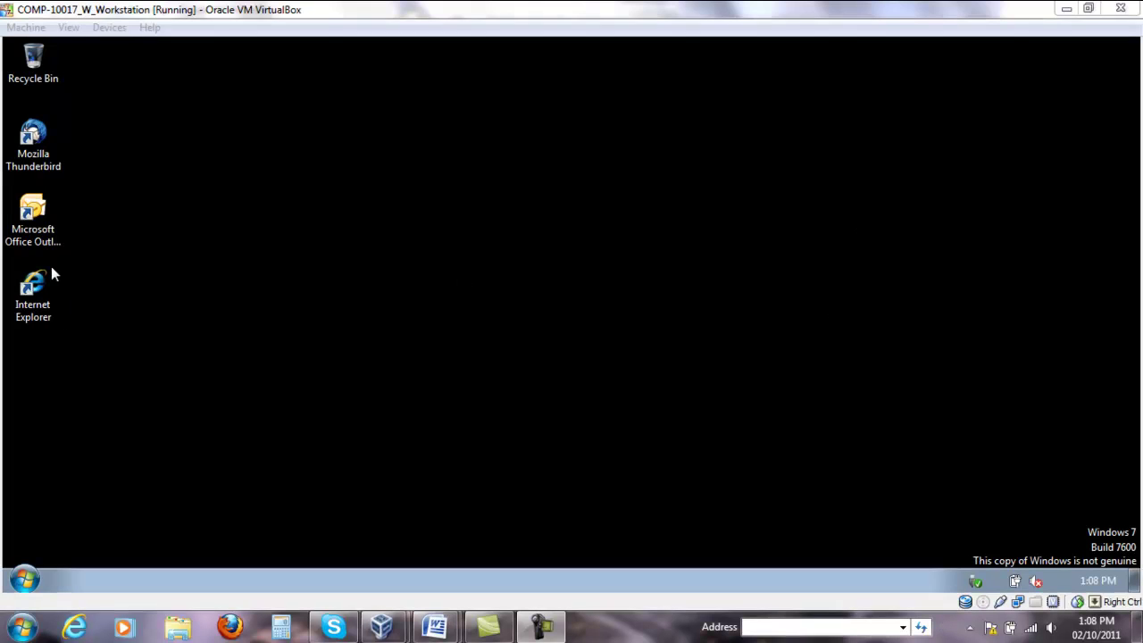
Launch Thunderbird inside the Windows 7 VM and move its Mail Account Setup dialog into view.
left_click(244, 332)
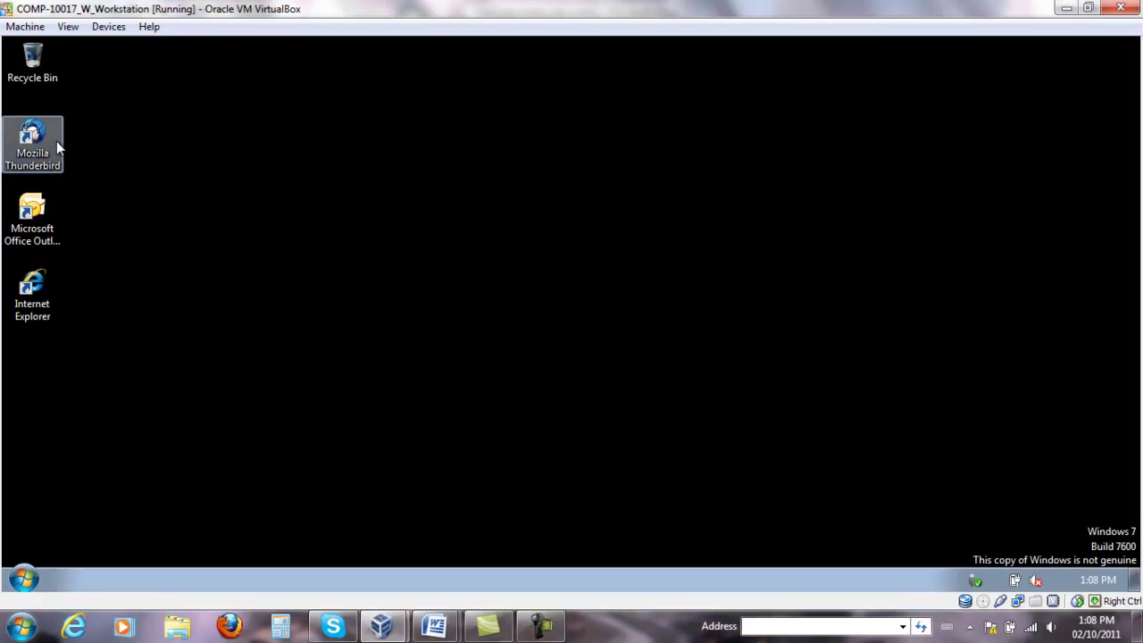
double_click(36, 136)
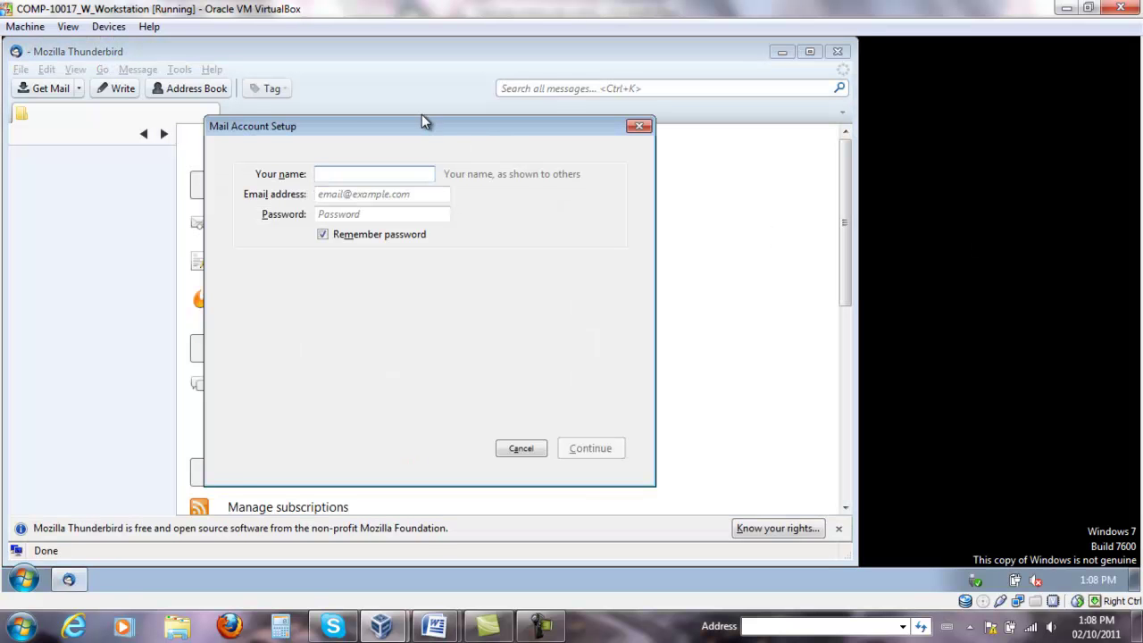
left_click_drag(422, 118, 570, 171)
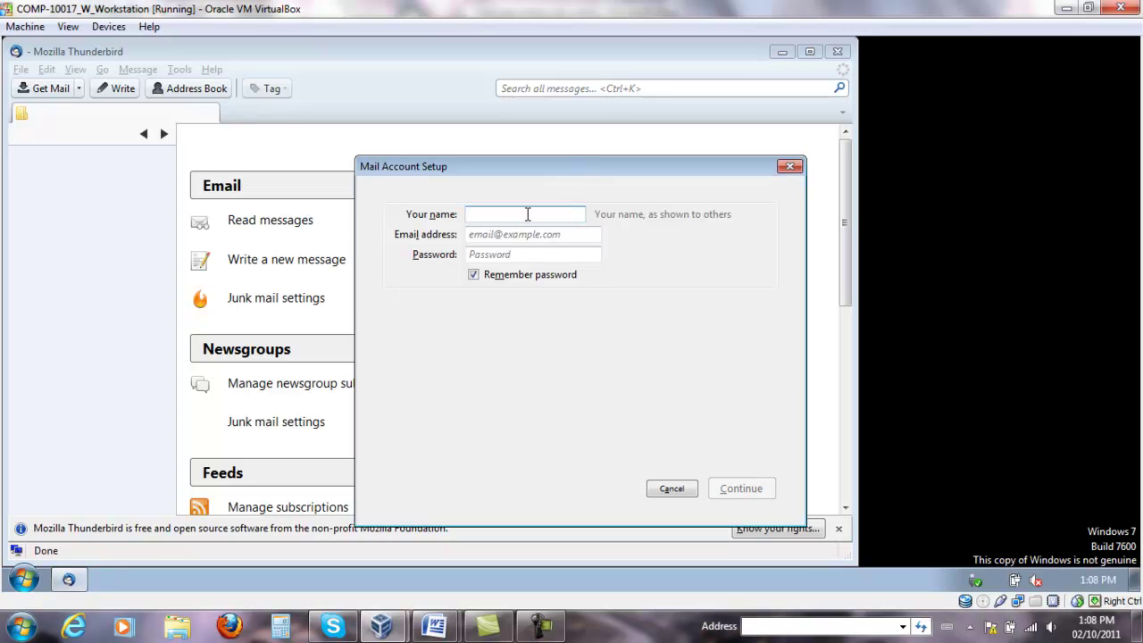
Fill in the user's full name, e-mail address and password, then submit them for server detection.
type("Bailey")
left_click(556, 235)
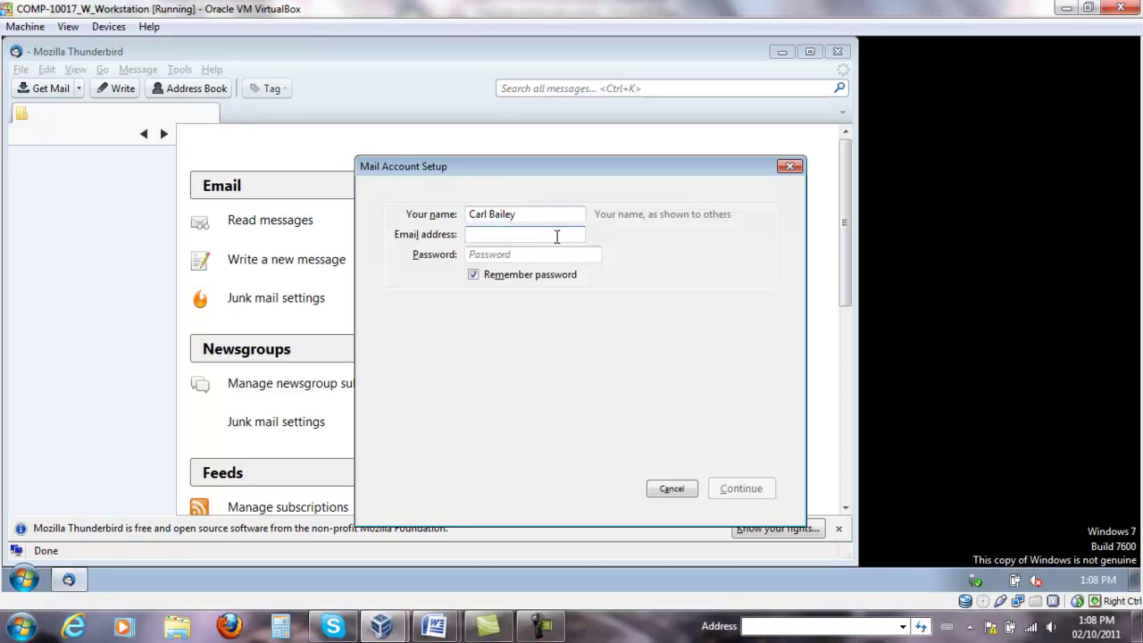
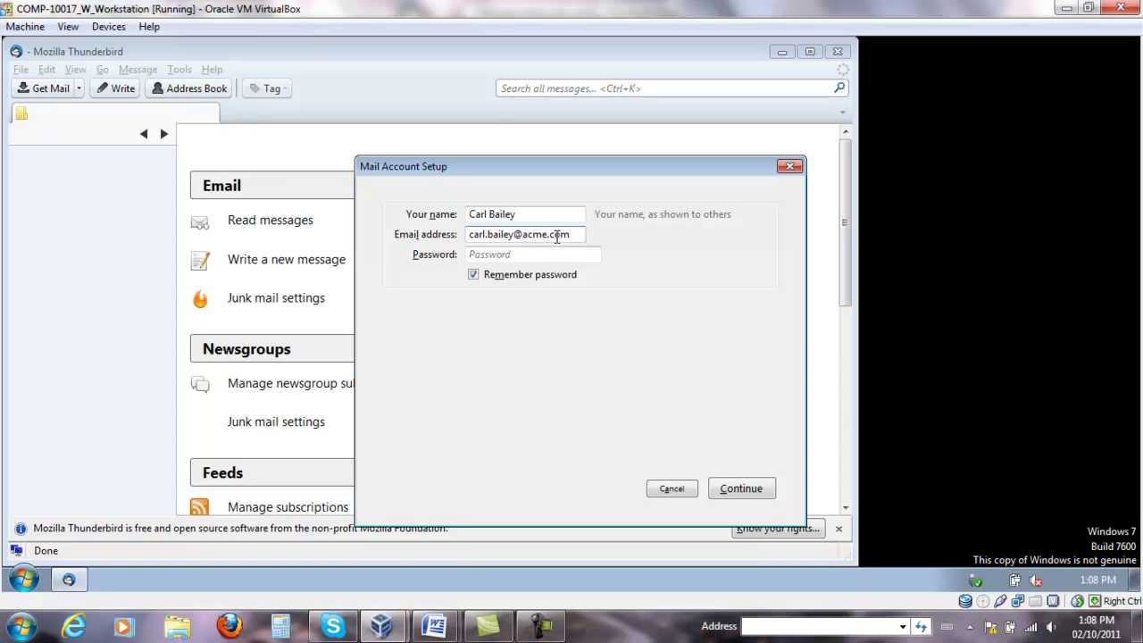
left_click(573, 253)
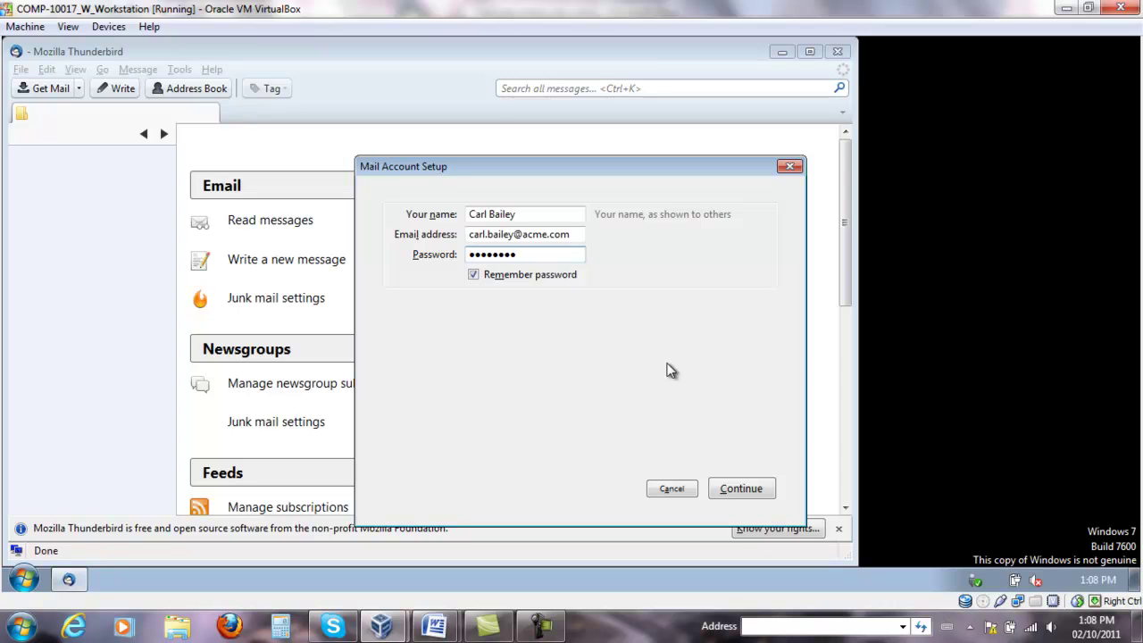
left_click(738, 493)
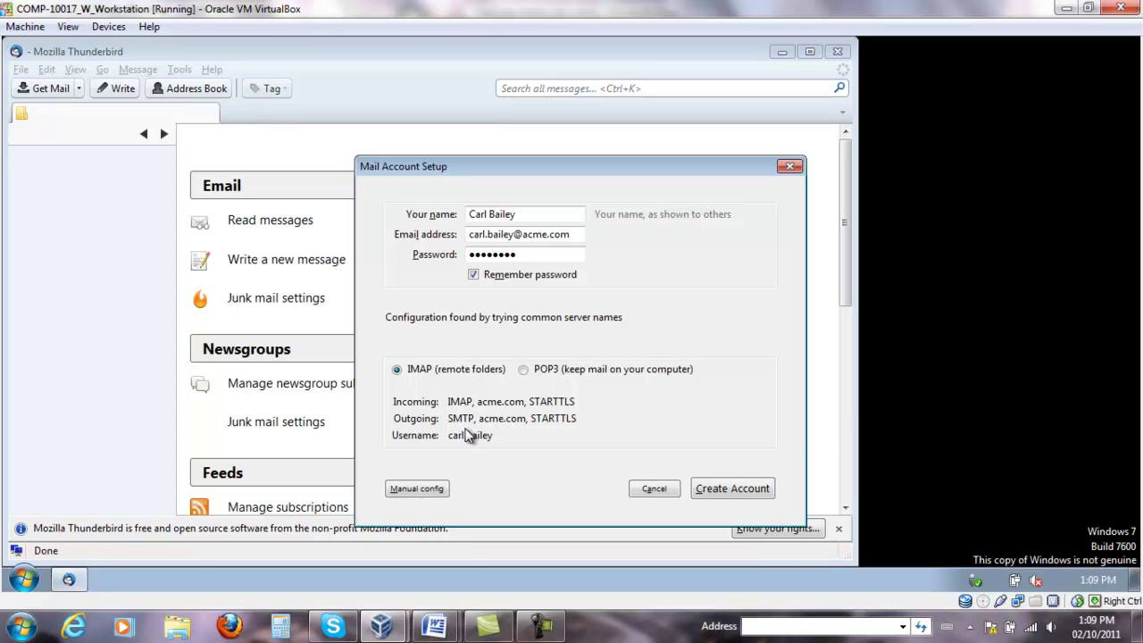
Choose POP3 (keep mail on your computer) instead of IMAP for incoming mail on acme.com.
left_click(523, 370)
left_click(399, 371)
left_click(428, 493)
left_click(523, 371)
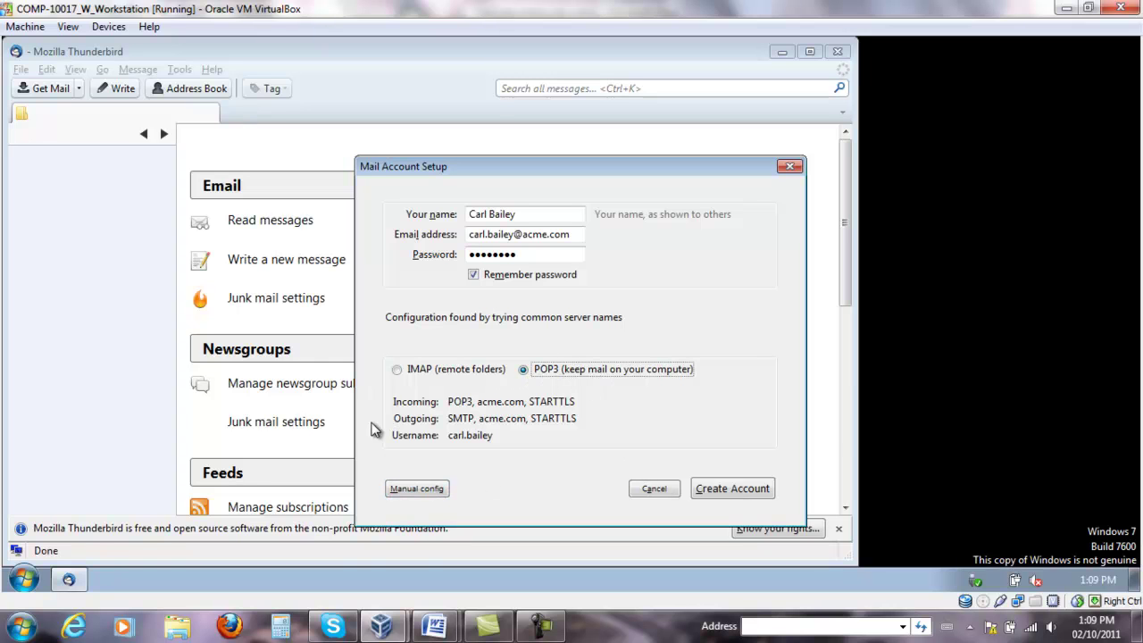
left_click(738, 496)
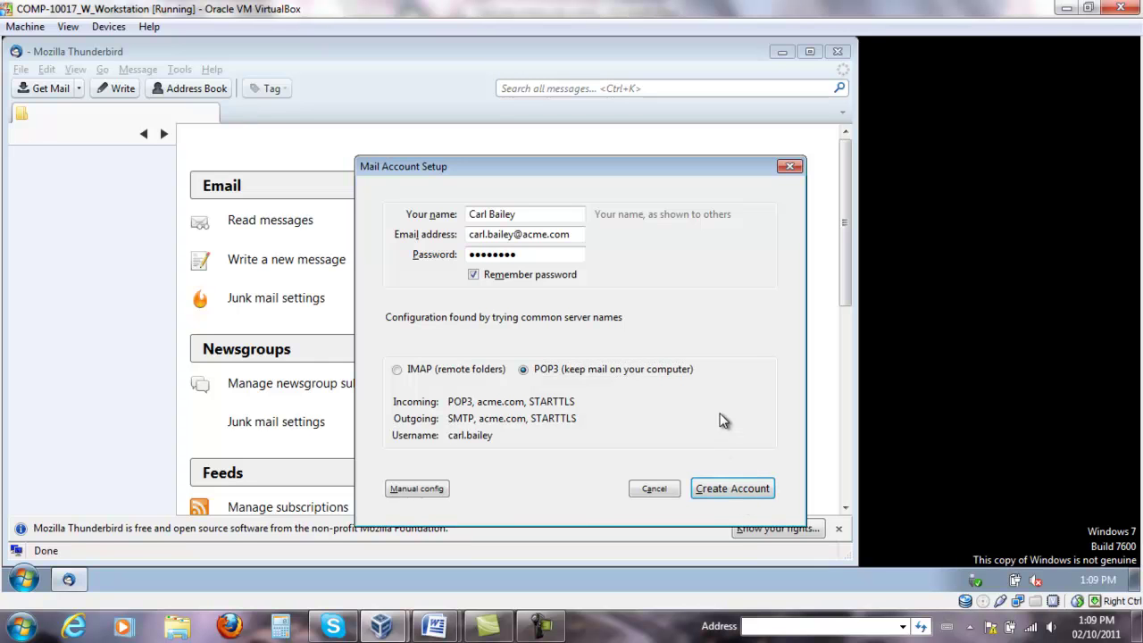
In manual configuration, set incoming and outgoing authentication to Autodetect and re-test.
left_click(426, 490)
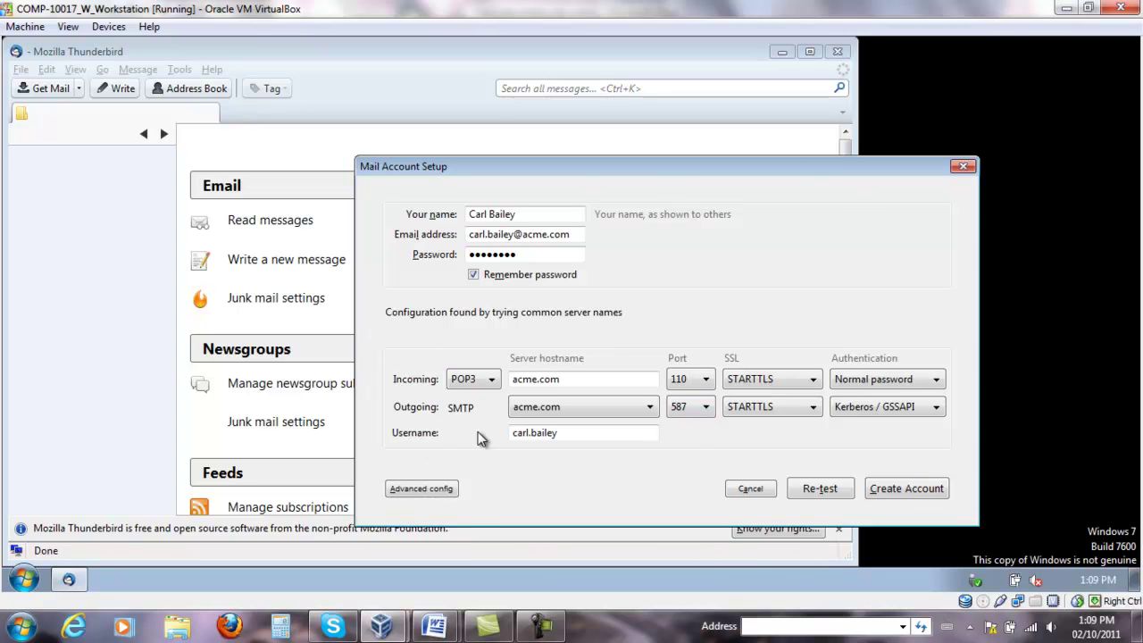
left_click(936, 380)
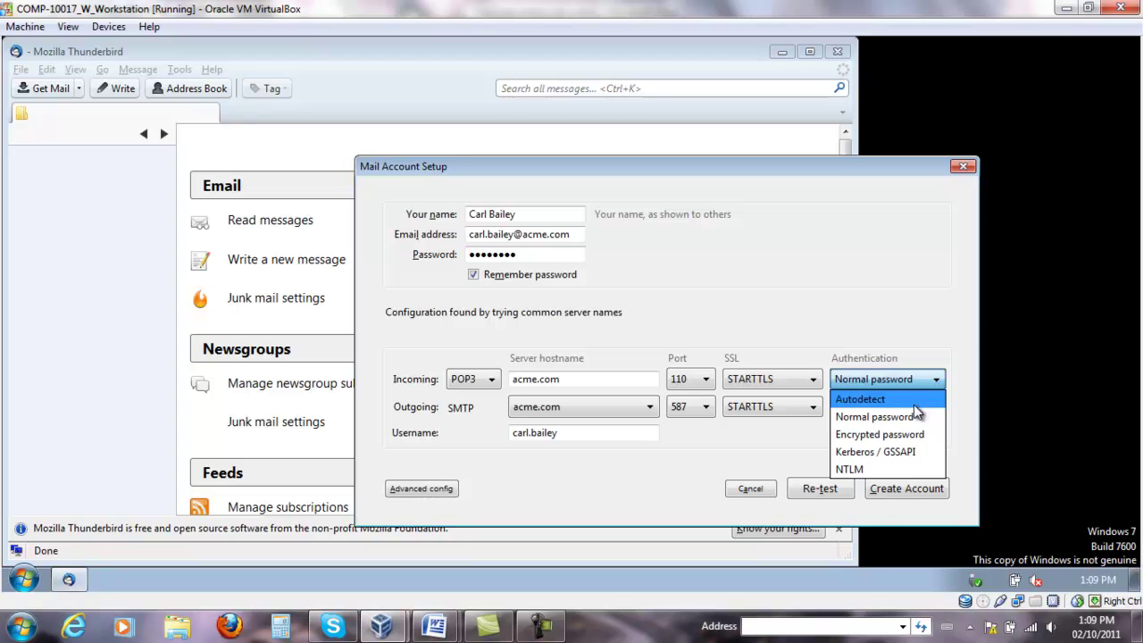
left_click(913, 404)
left_click(936, 408)
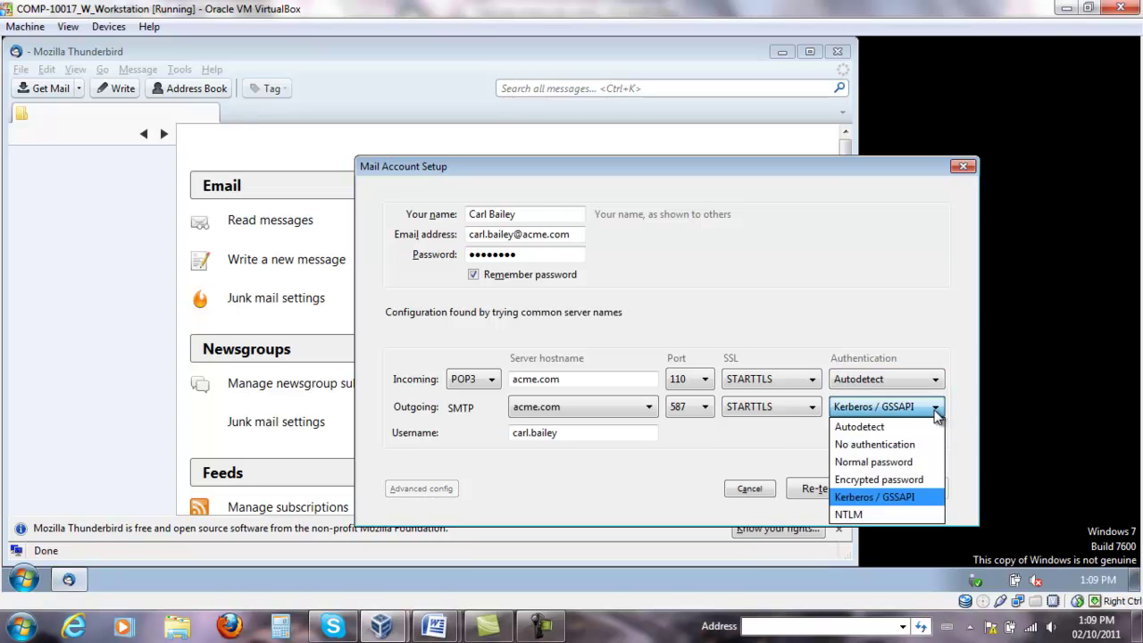
left_click(874, 427)
left_click(818, 490)
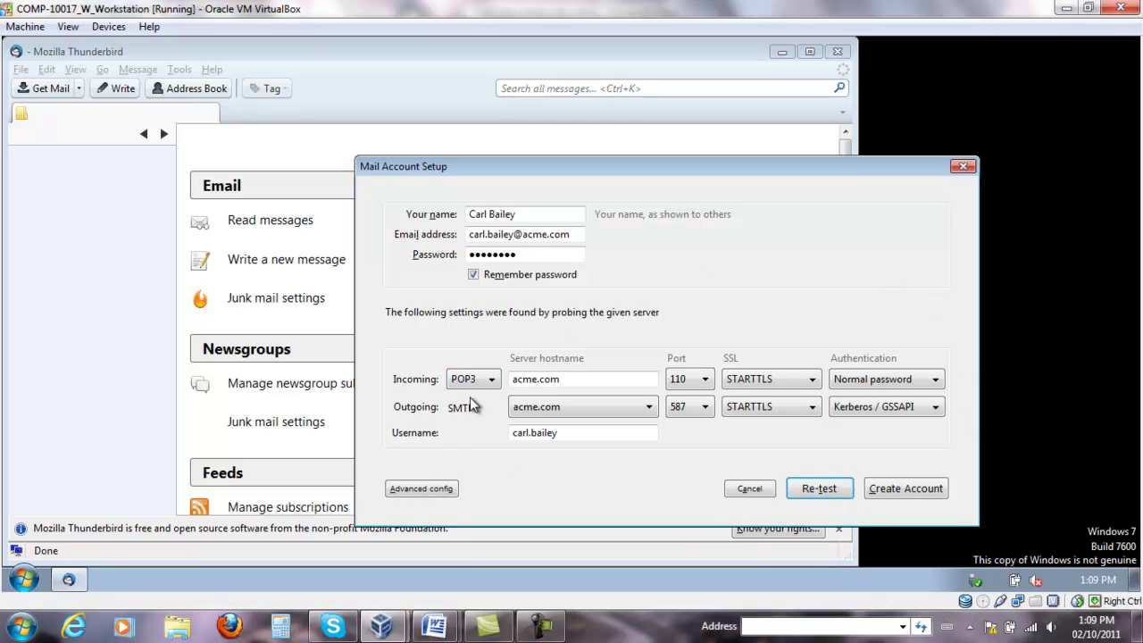
Change the incoming server to pops.acme.com on port 110 and re-test the settings.
left_click(639, 385)
key("Home")
type("pops")
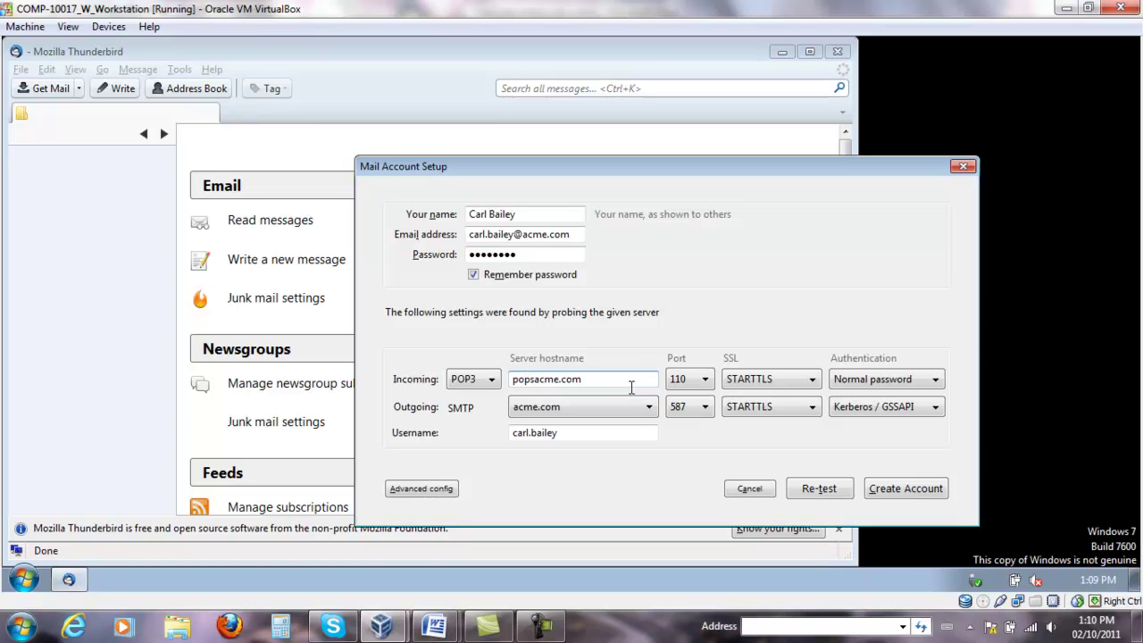
type(".")
left_click(712, 379)
left_click(769, 404)
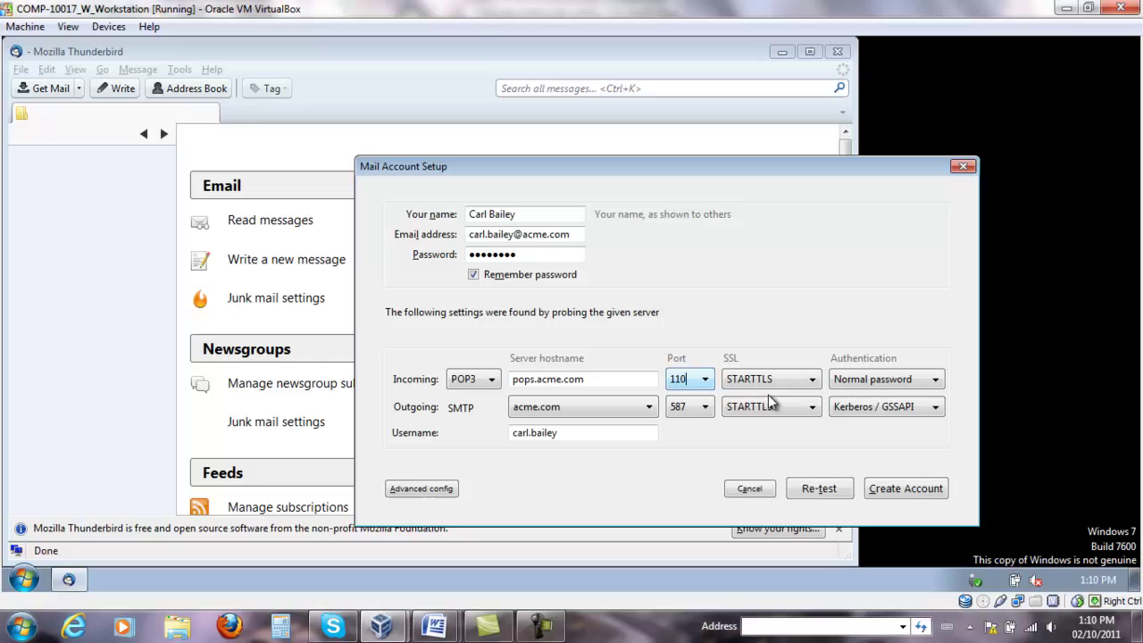
left_click(839, 492)
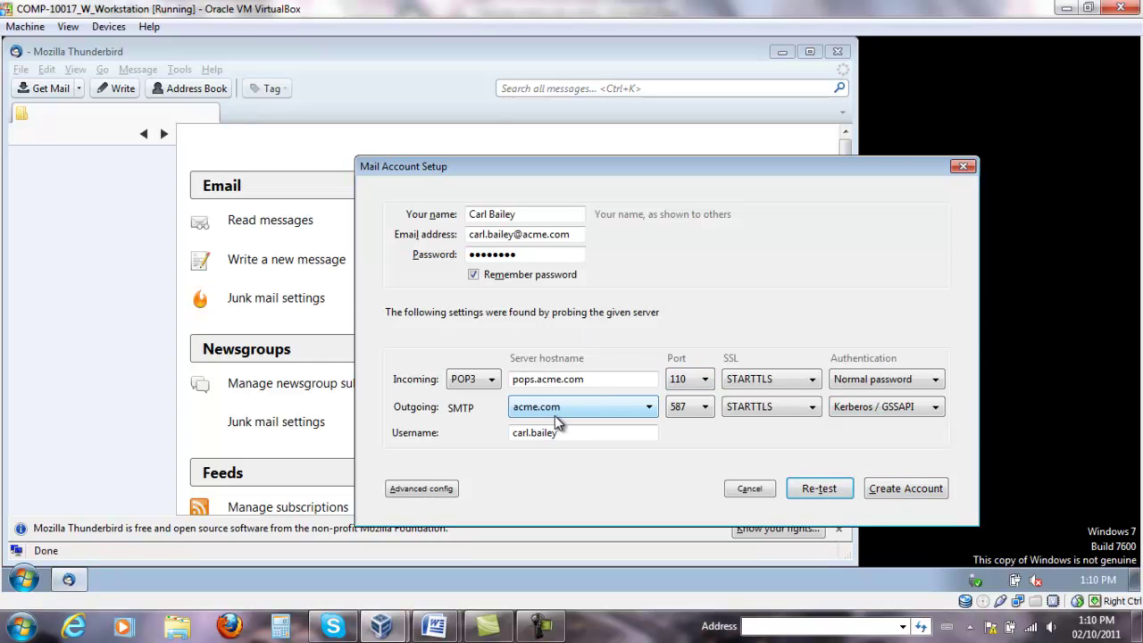
Keep outgoing SMTP at acme.com, port 587, with STARTTLS connection security.
left_click(656, 412)
left_click(567, 427)
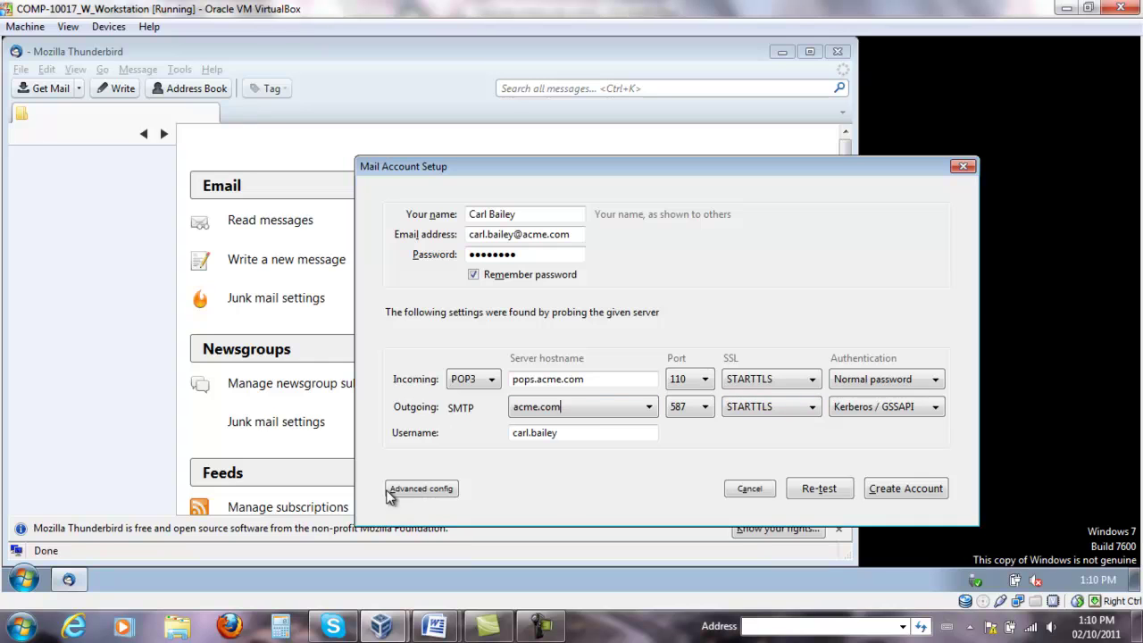
left_click(650, 406)
left_click(706, 407)
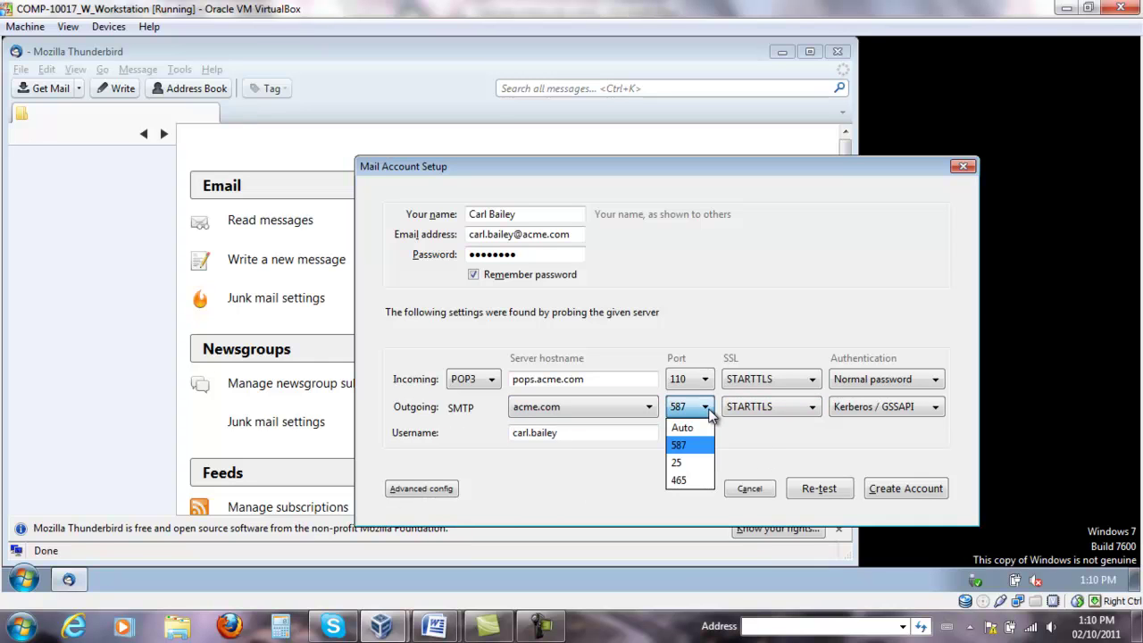
left_click(709, 408)
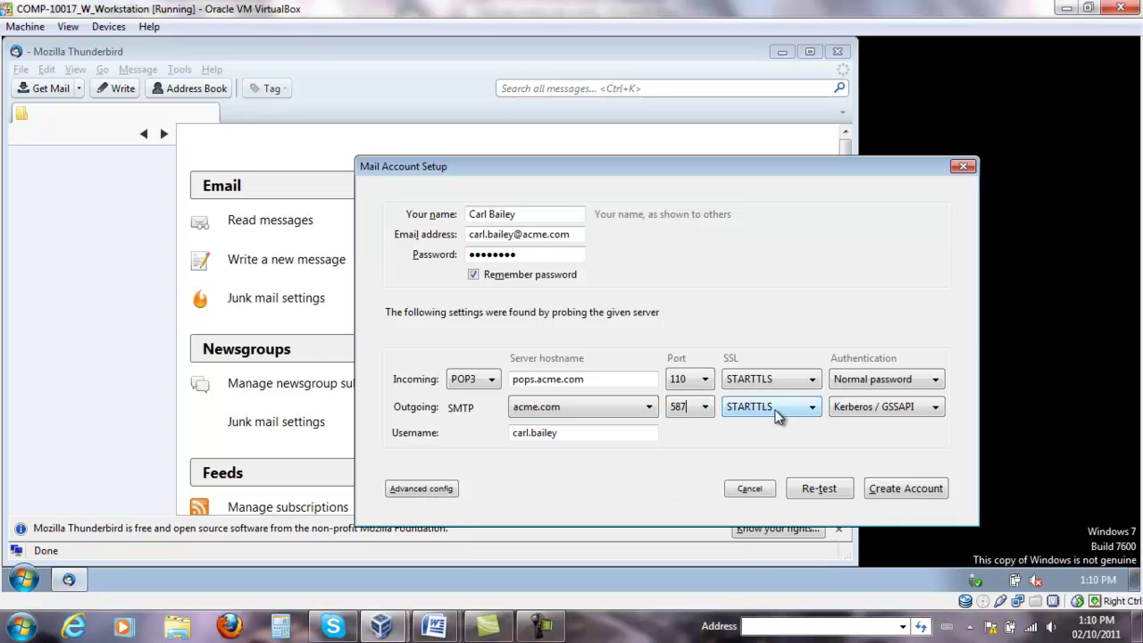
left_click(704, 405)
left_click(704, 407)
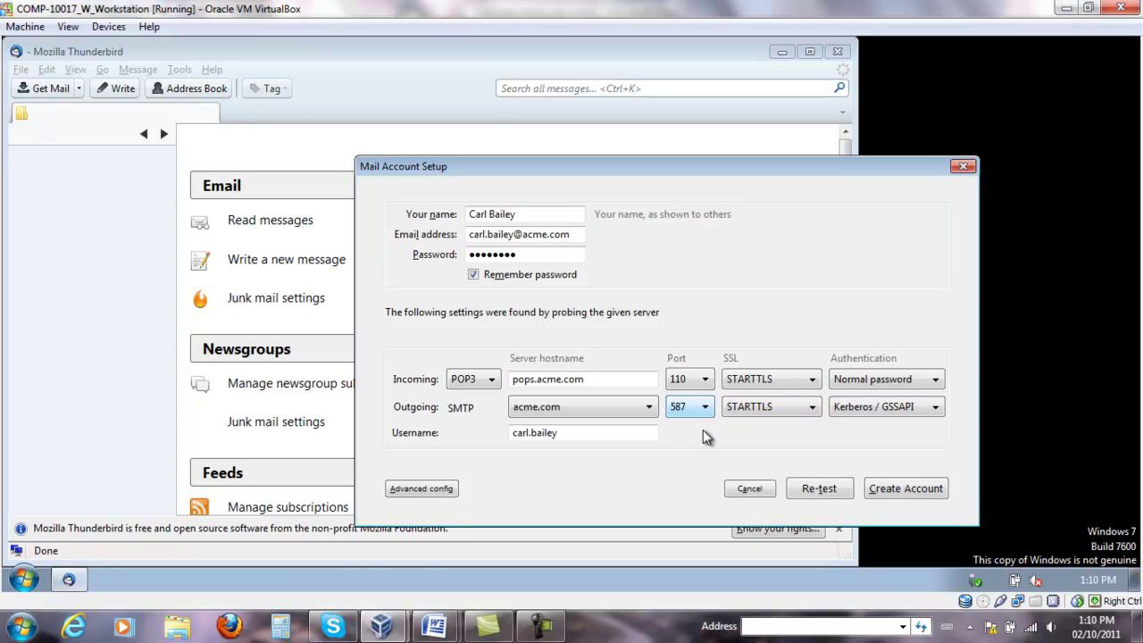
left_click(813, 407)
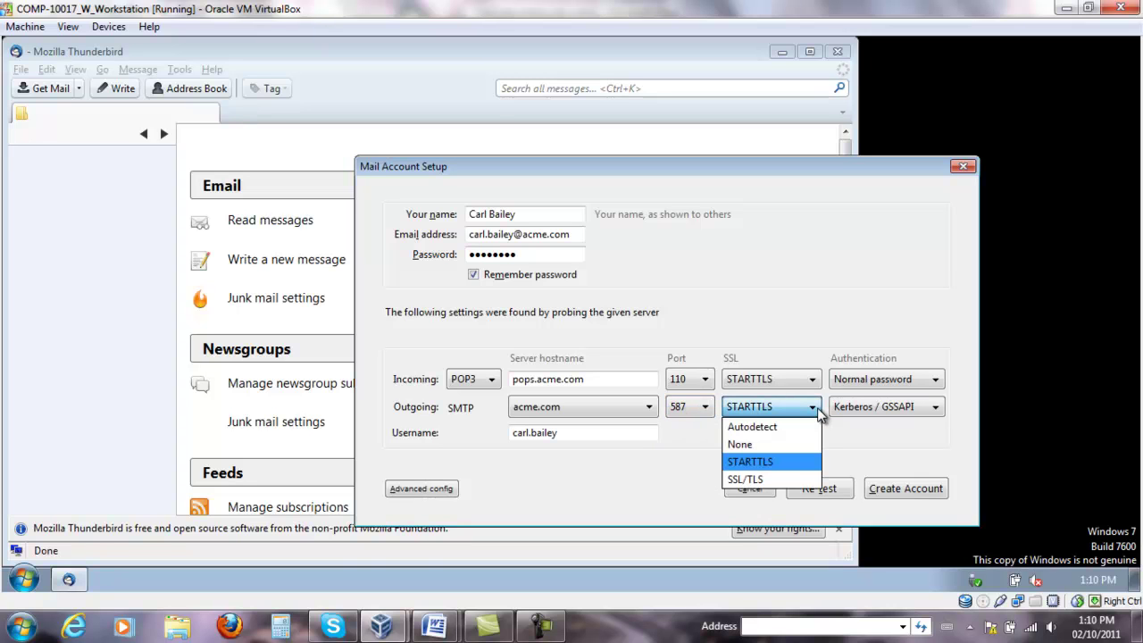
left_click(816, 413)
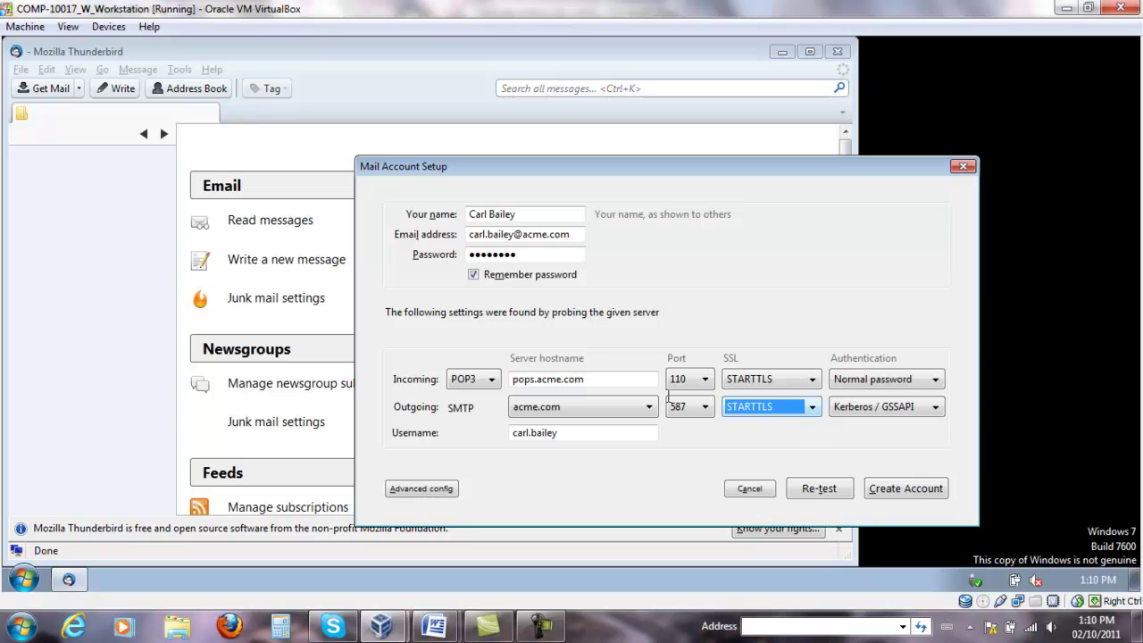
left_click(583, 379)
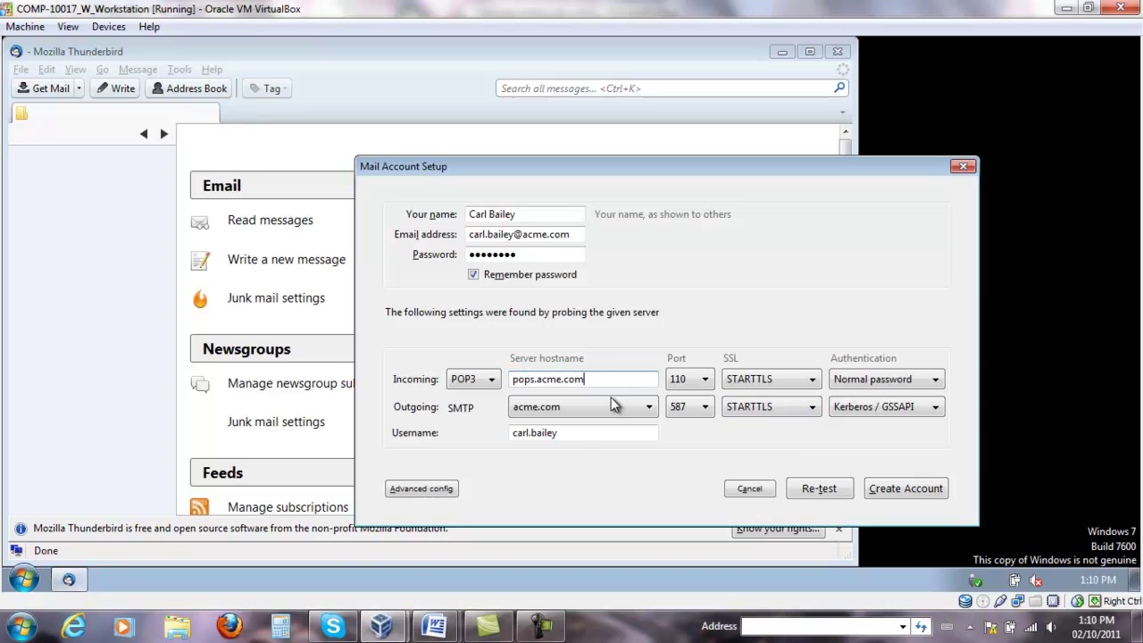
Create the account, fetch and view the pops.acme.com:110 certificate, and confirm the security exception.
left_click(911, 493)
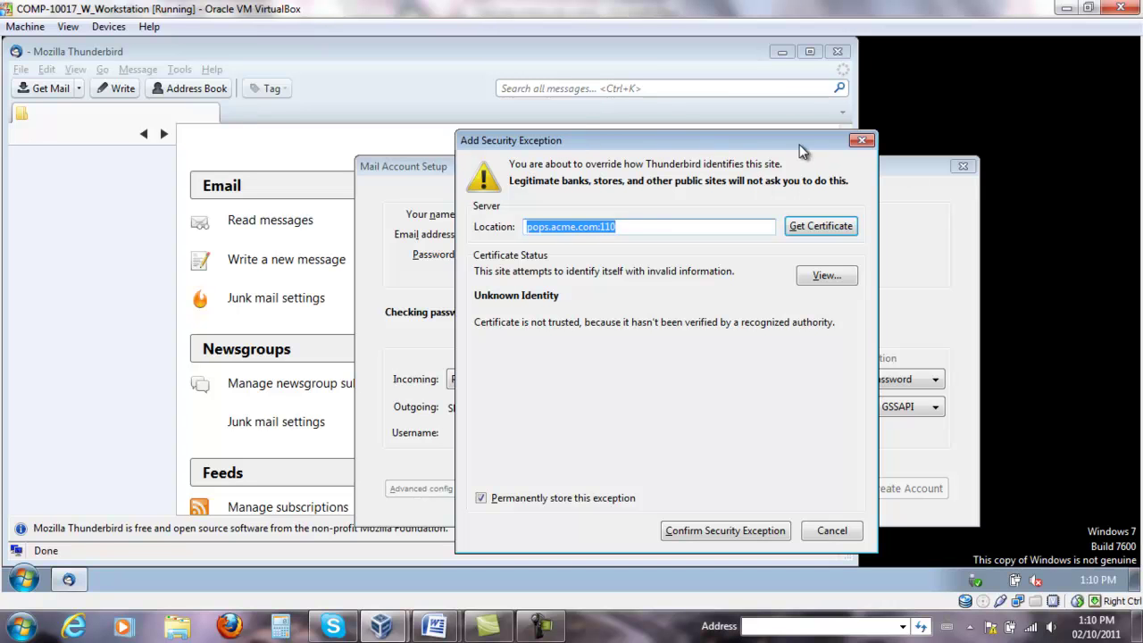
left_click(550, 227)
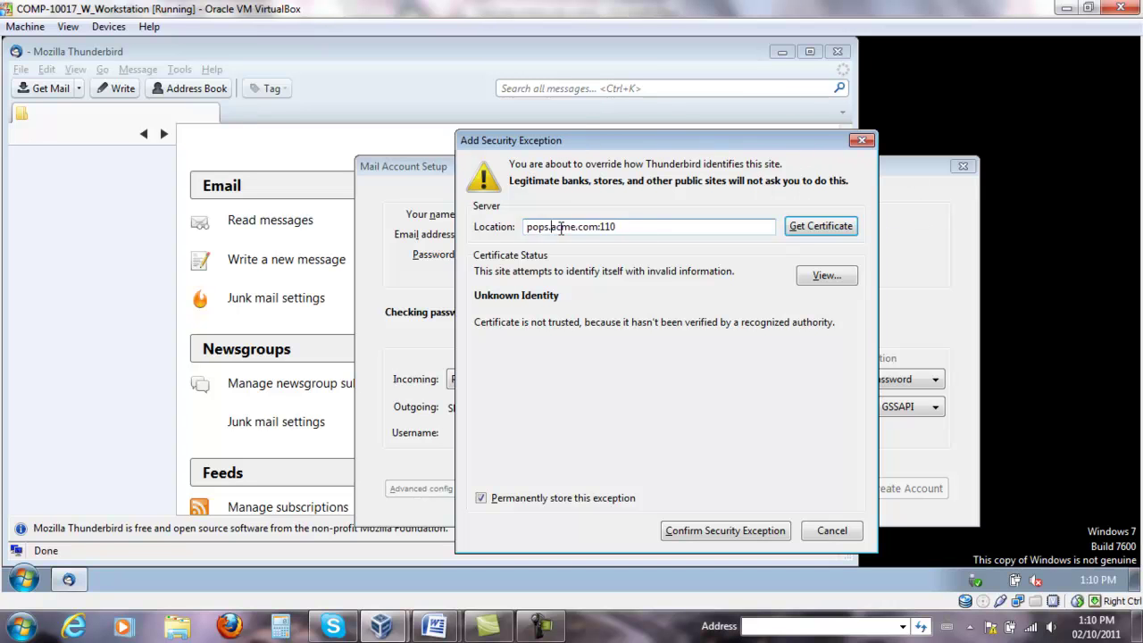
left_click(819, 225)
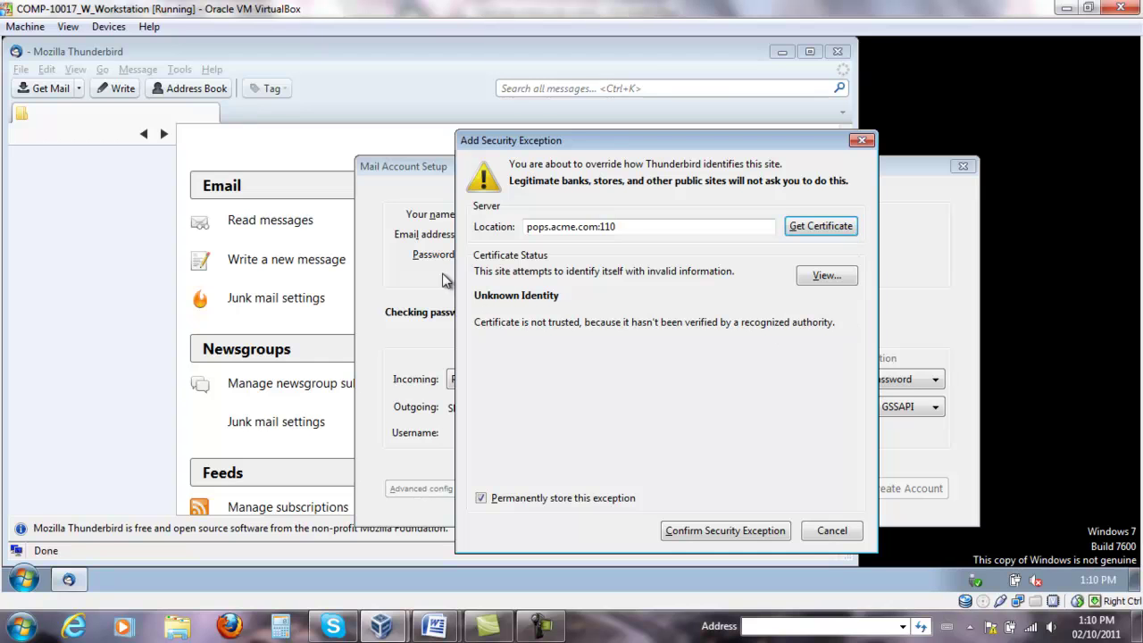
left_click(846, 281)
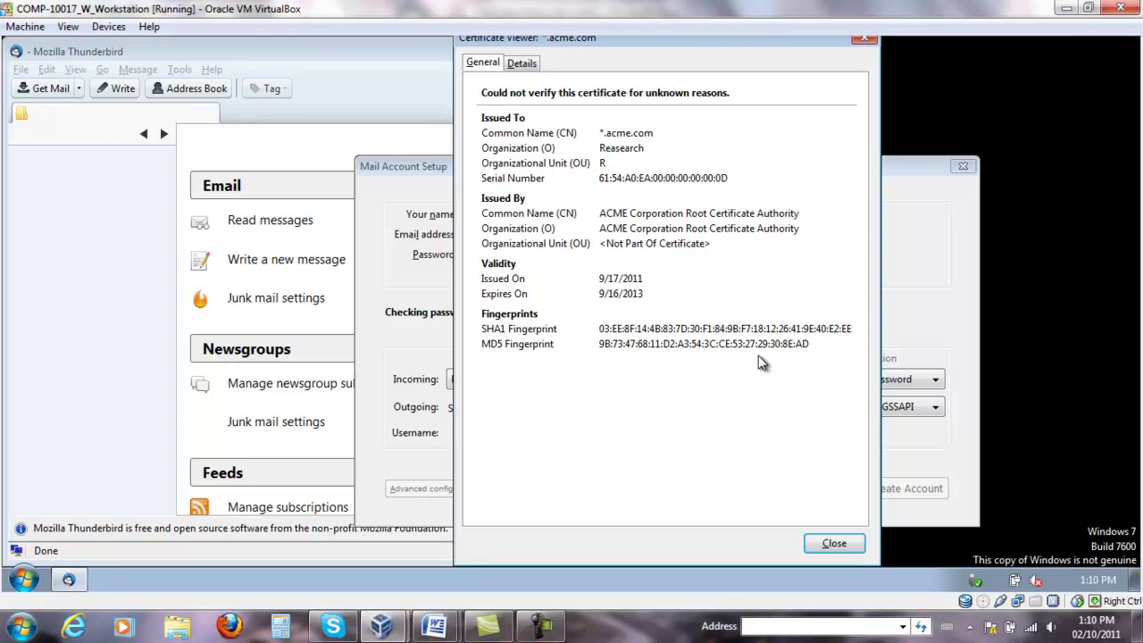
left_click(847, 543)
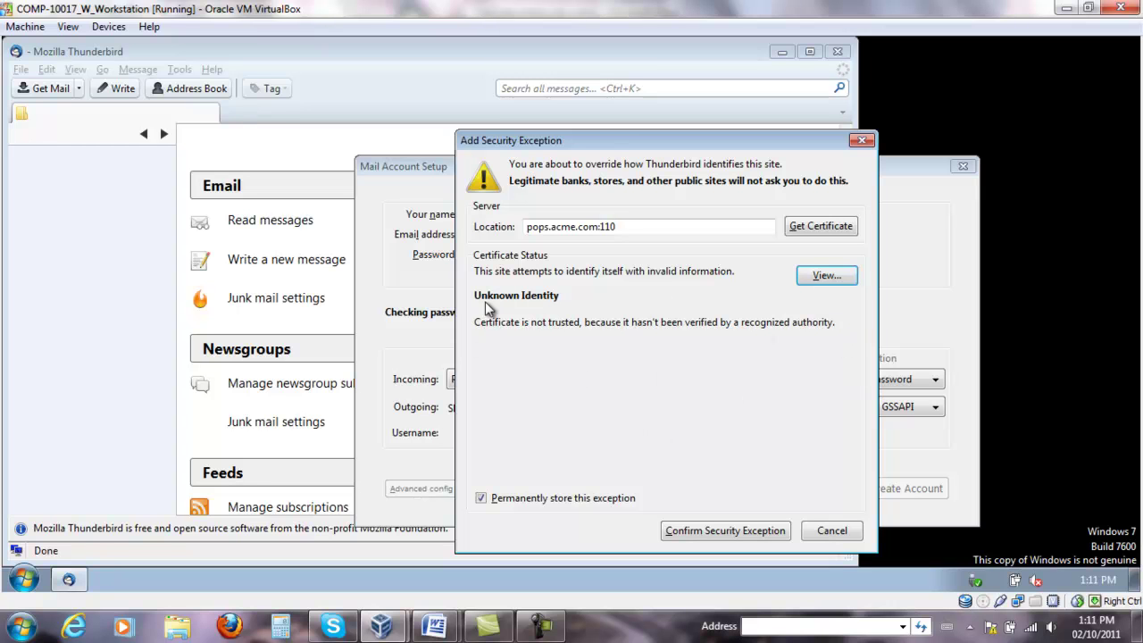
left_click(729, 528)
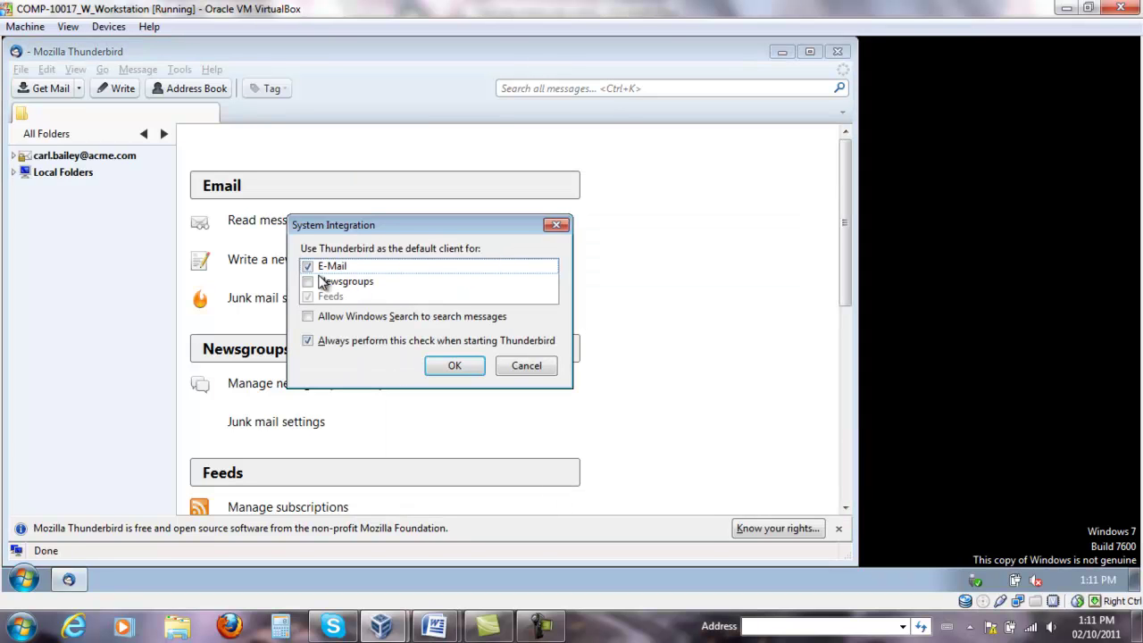
Accept Thunderbird as the default mail client and confirm the program installed correctly.
left_click(443, 371)
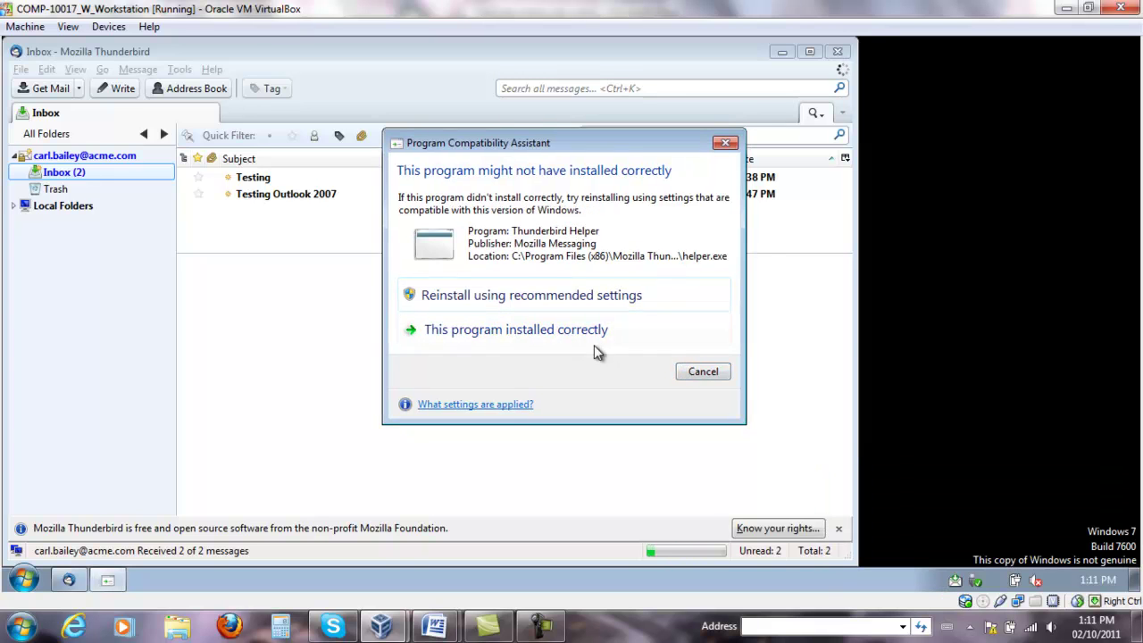
left_click(551, 330)
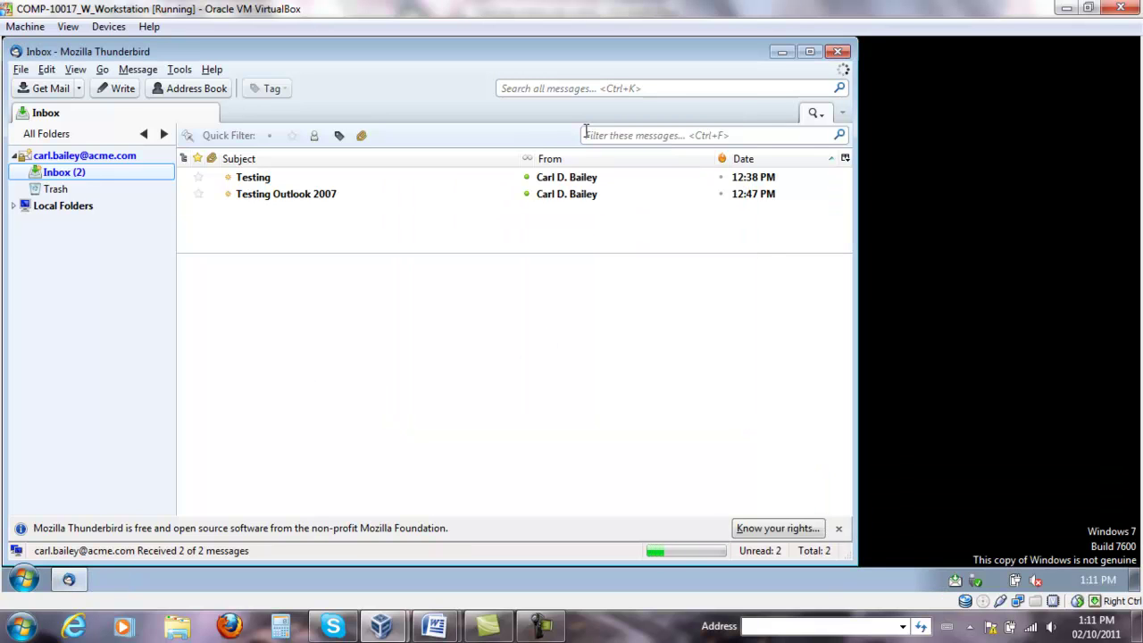
Read the Testing and Testing Outlook 2007 messages, then open the account overview with folders expanded.
left_click(264, 179)
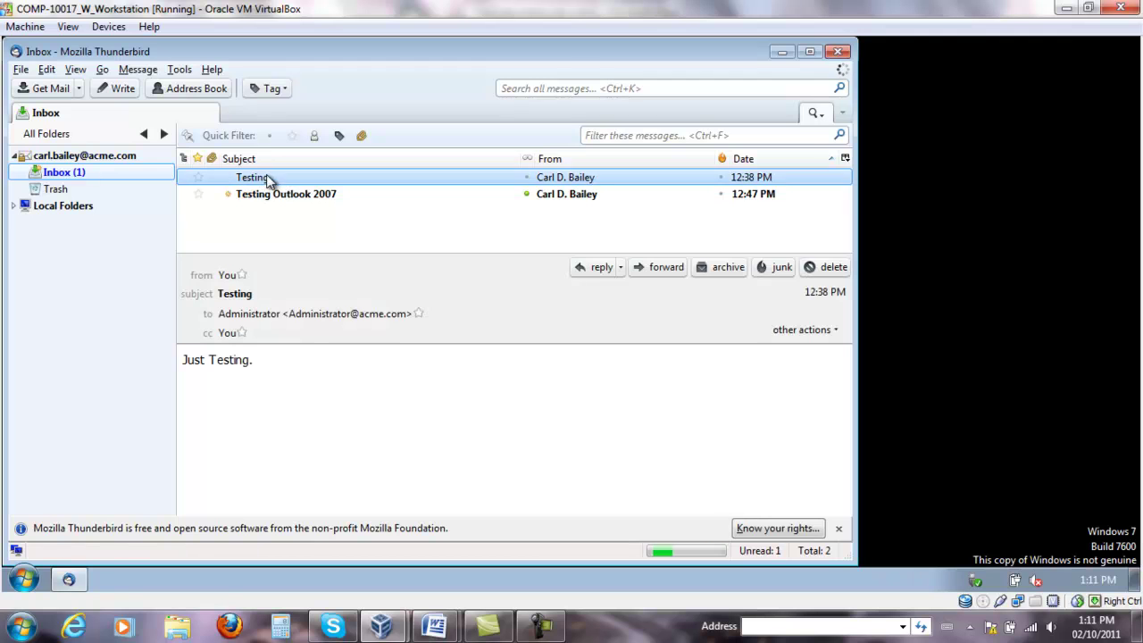
left_click(271, 194)
left_click(270, 184)
left_click(272, 194)
left_click(269, 185)
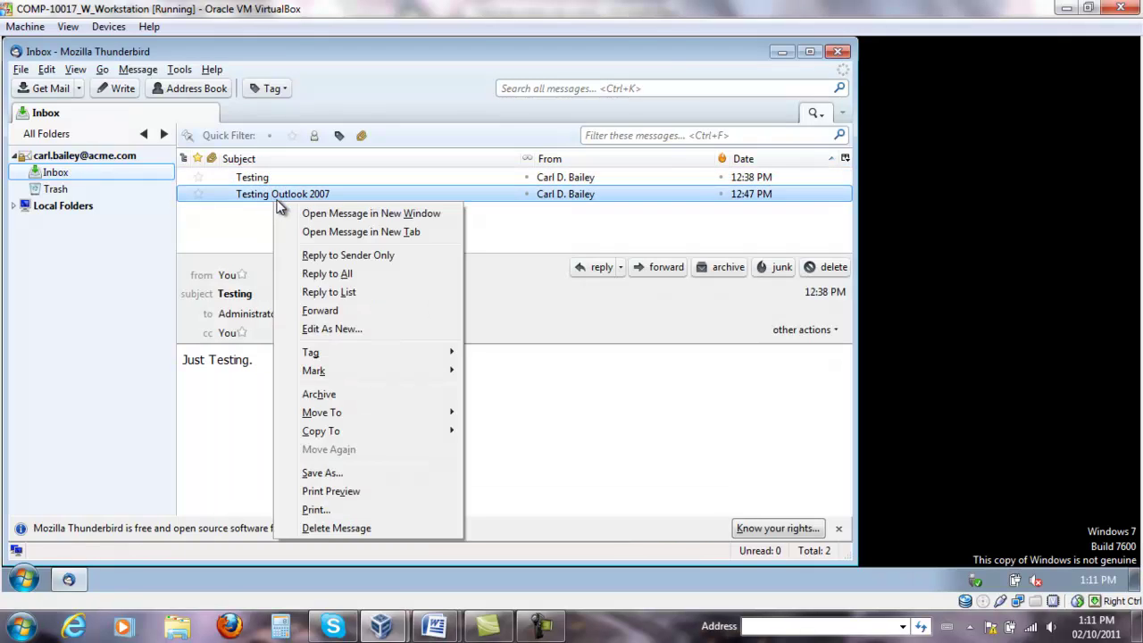
left_click(550, 512)
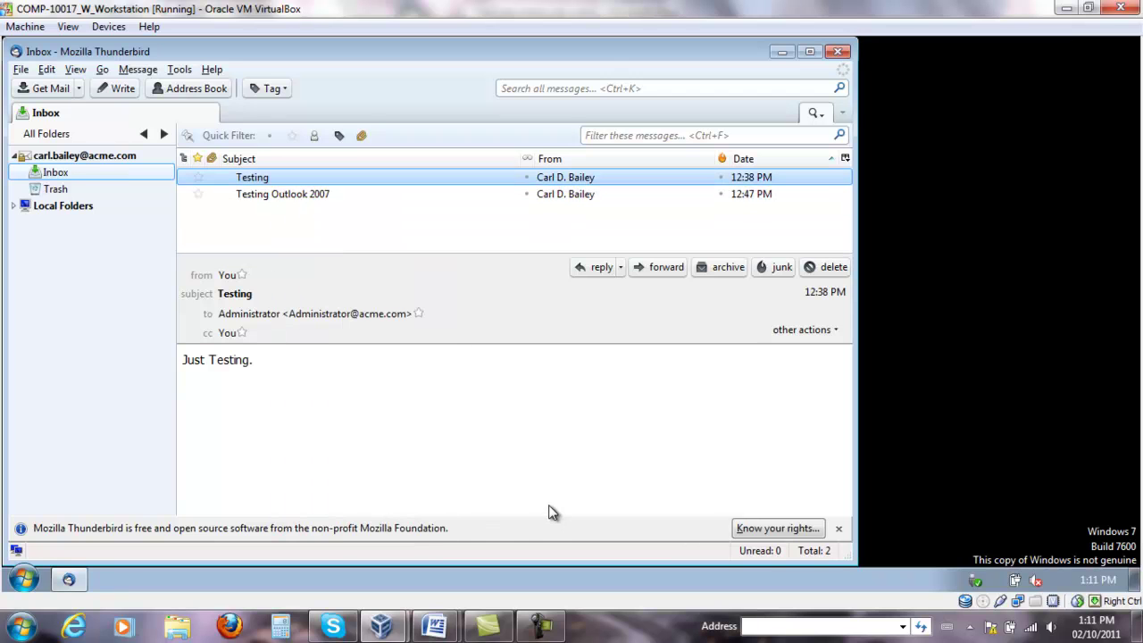
left_click(13, 157)
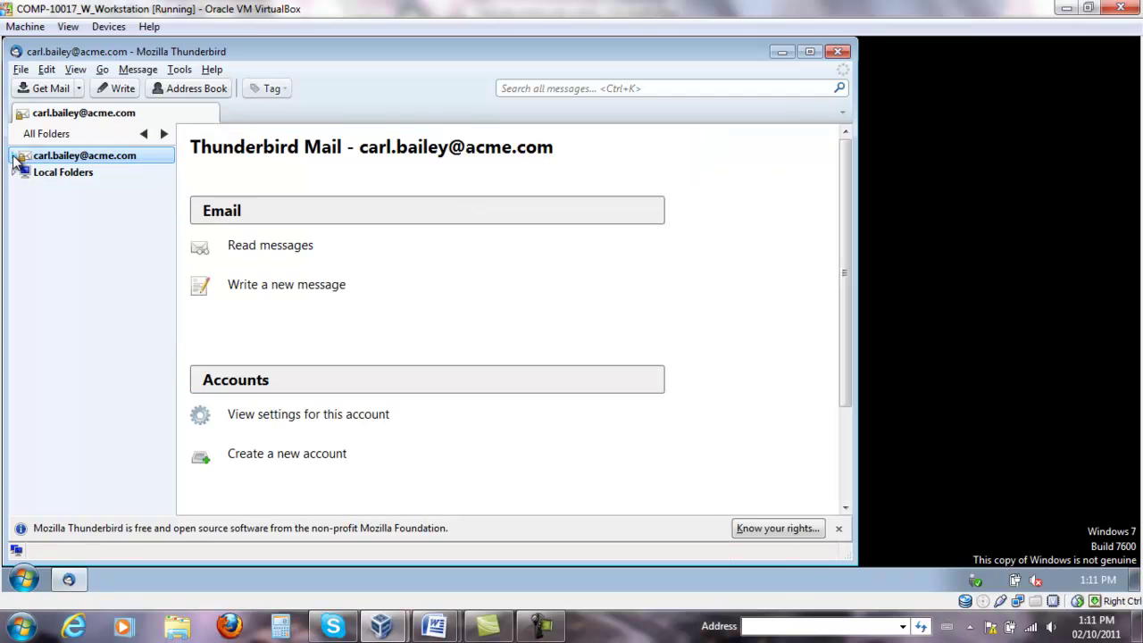
left_click(14, 157)
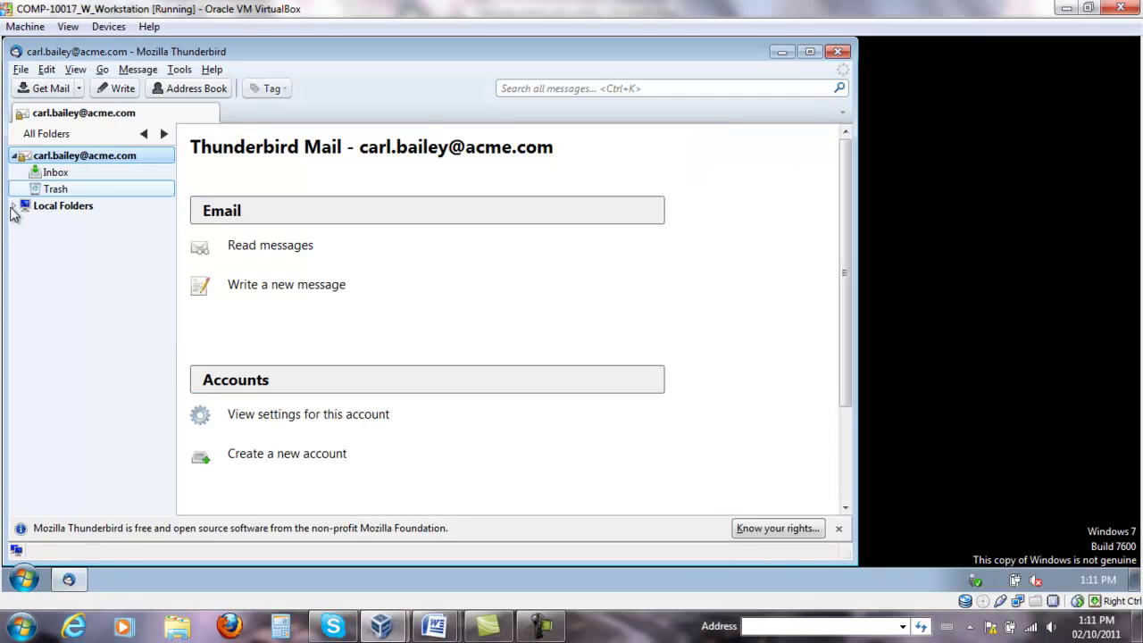
Open the account's Settings, review the POP3 Server Settings, then list the Outgoing Server (SMTP) choices.
right_click(15, 156)
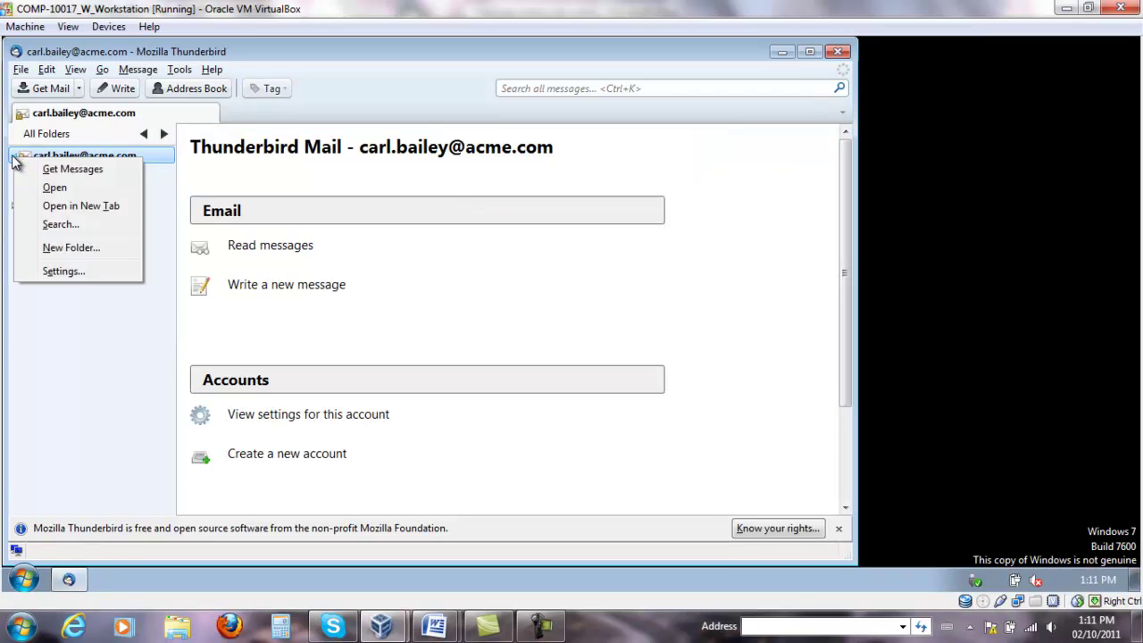
left_click(63, 271)
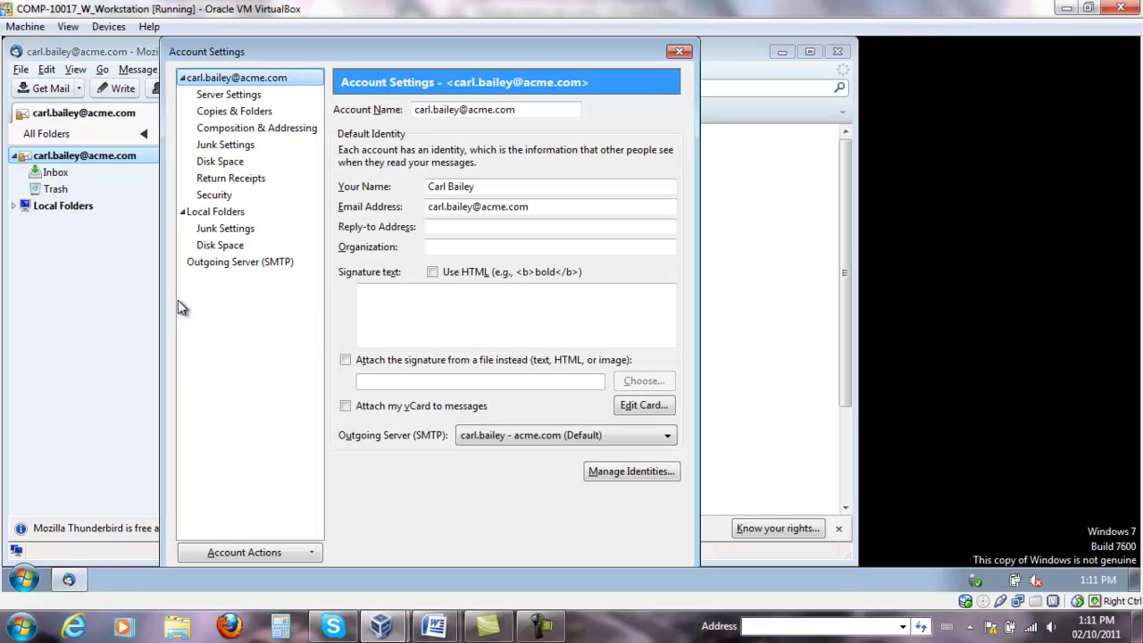
left_click(231, 94)
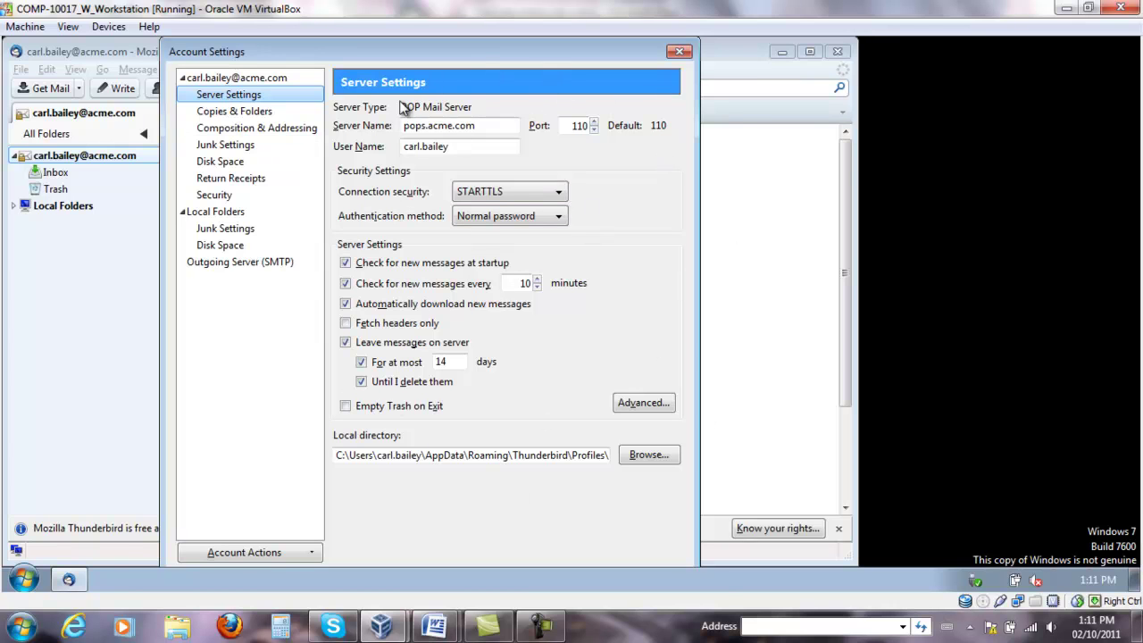
left_click(255, 79)
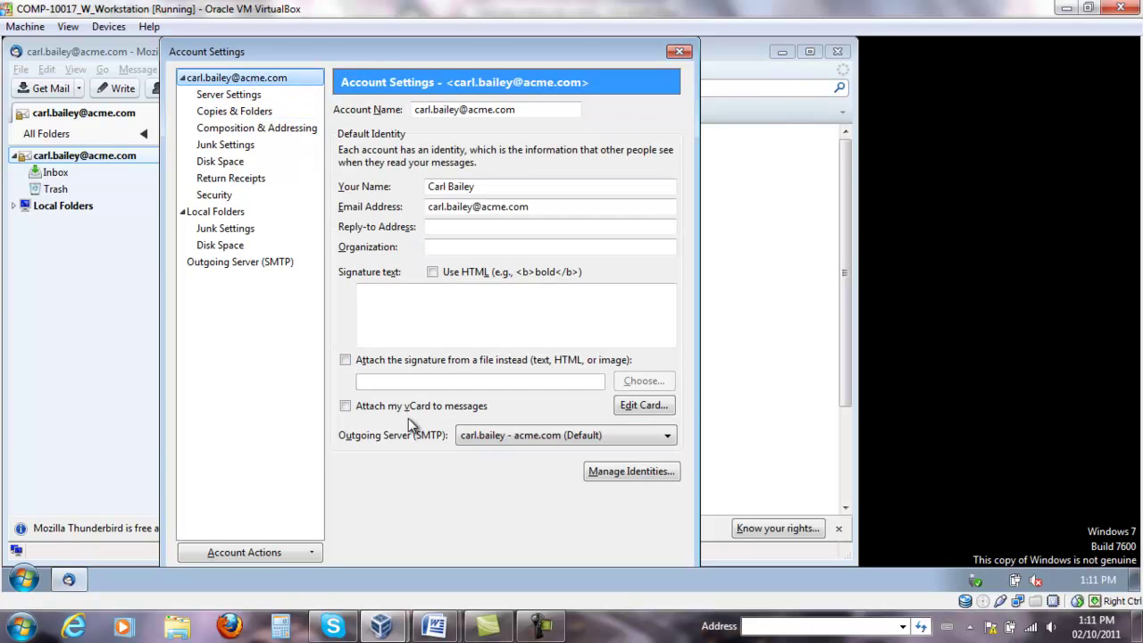
left_click(668, 438)
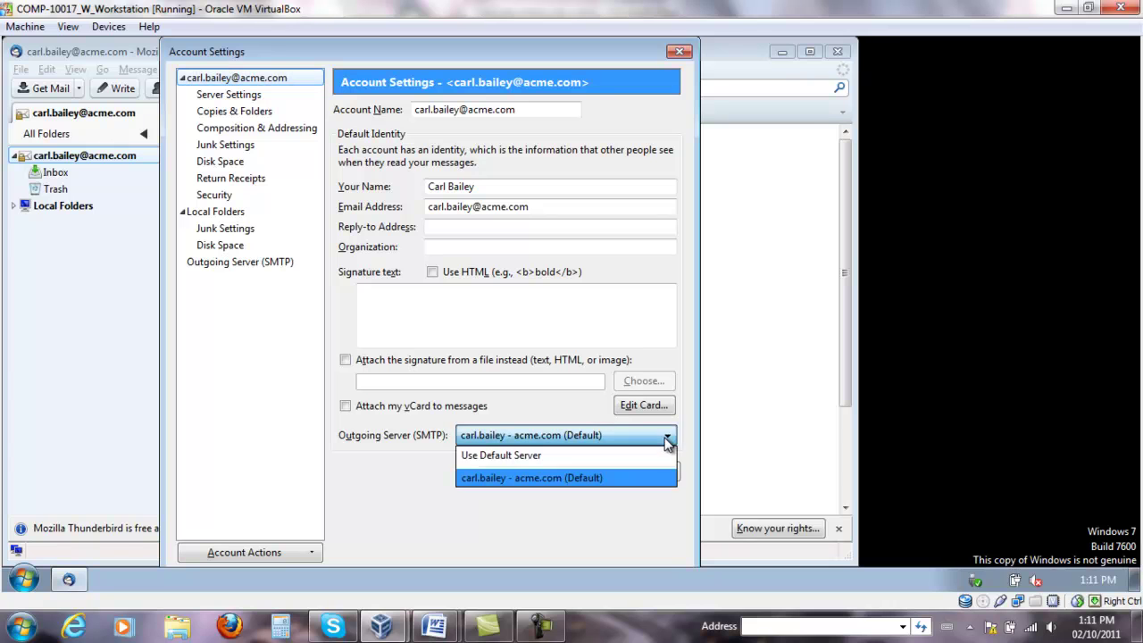